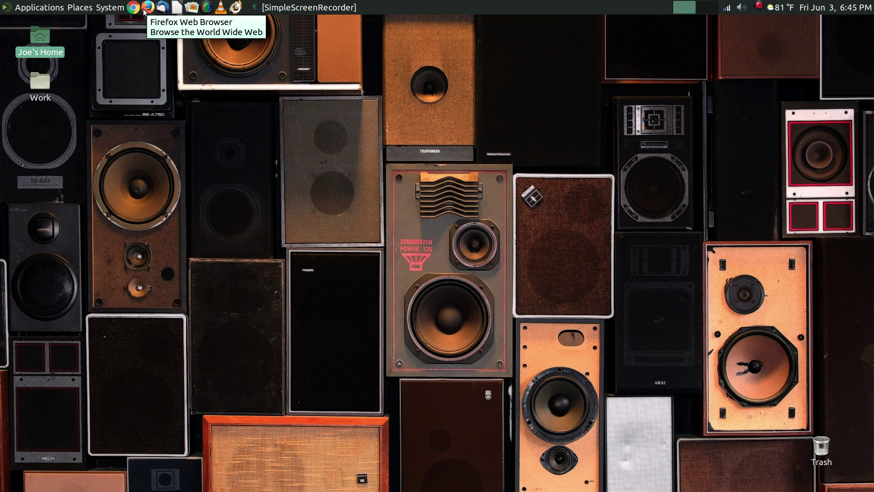
# Launch BleachBit from the Applications > System Tools menu.
pyautogui.click(114, 8)
pyautogui.moveTo(25, 11)
pyautogui.moveTo(62, 88)
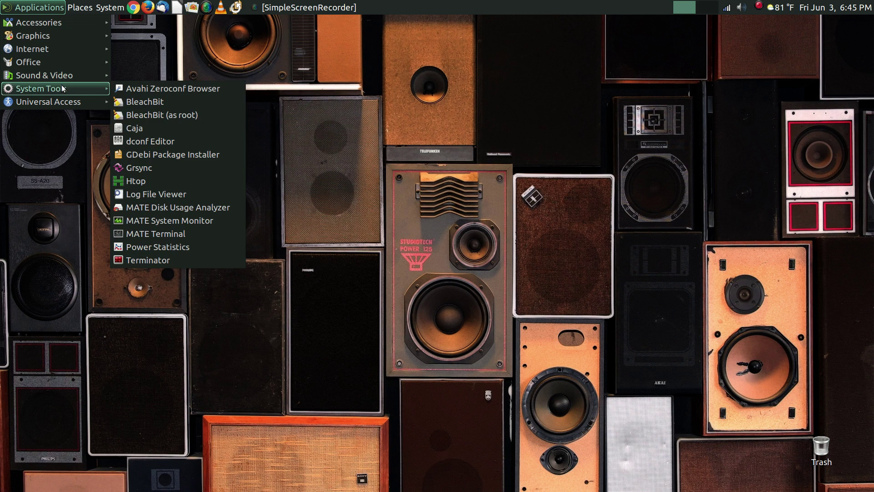
pyautogui.click(160, 103)
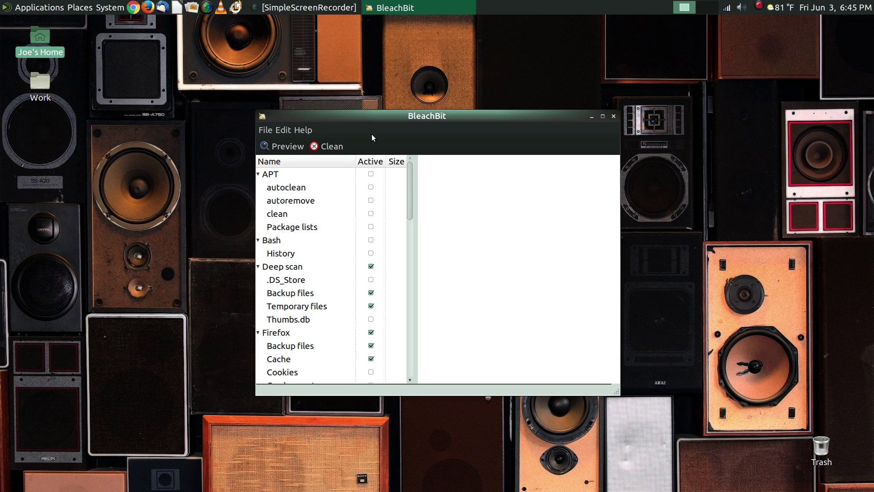
# Scroll through BleachBit's cleaner list to review the Firefox and Google Chrome entries.
pyautogui.scroll(-2, 402, 223)
pyautogui.scroll(-4, 403, 220)
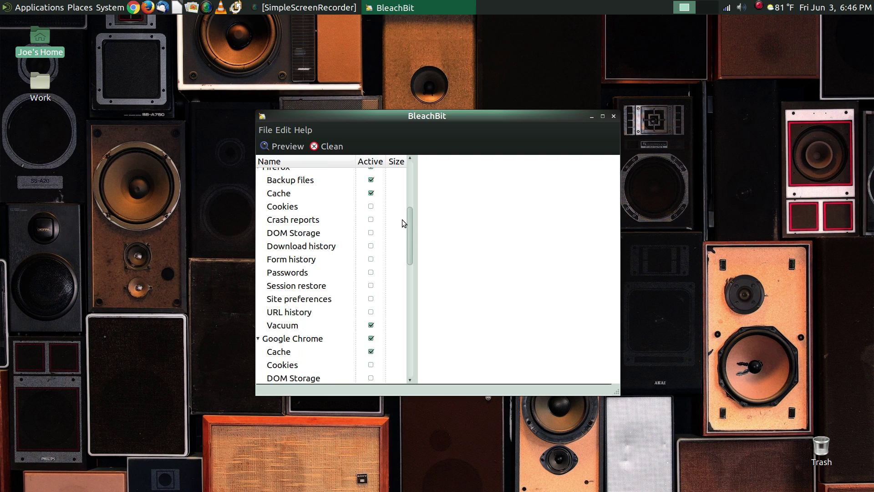
pyautogui.scroll(-3, 403, 223)
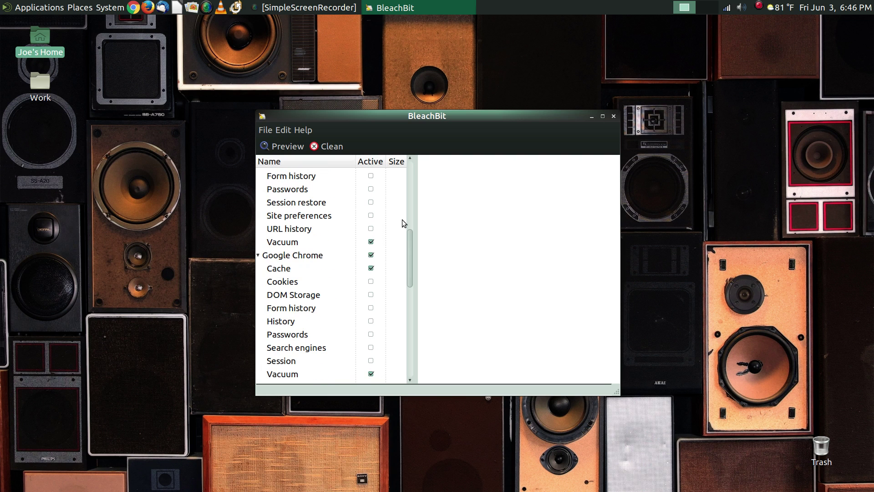
pyautogui.scroll(3, 402, 223)
pyautogui.scroll(4, 402, 223)
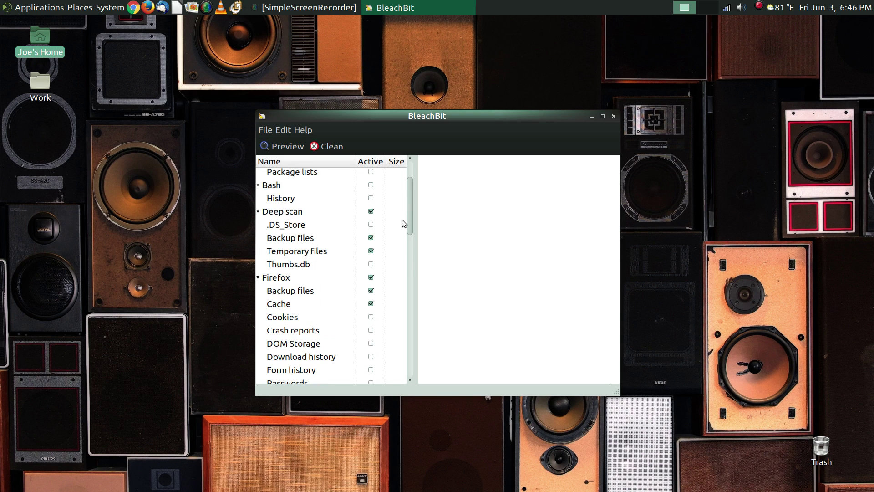
pyautogui.scroll(-2, 403, 219)
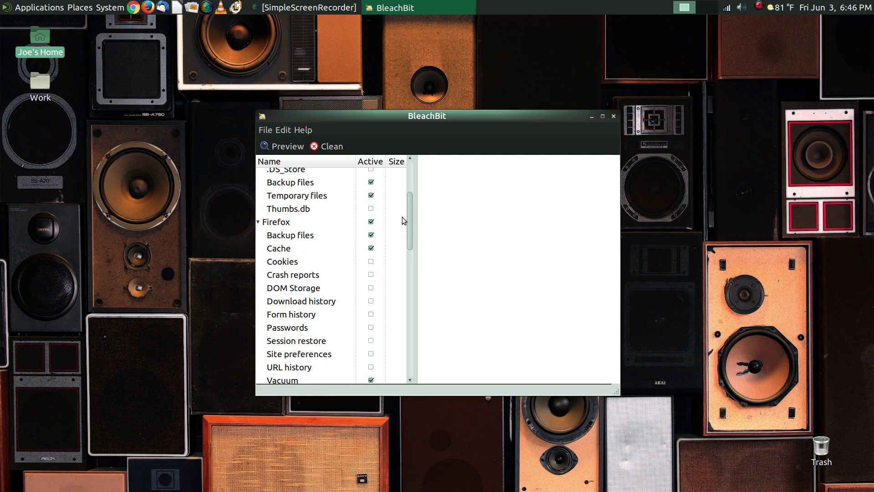
pyautogui.scroll(3, 402, 218)
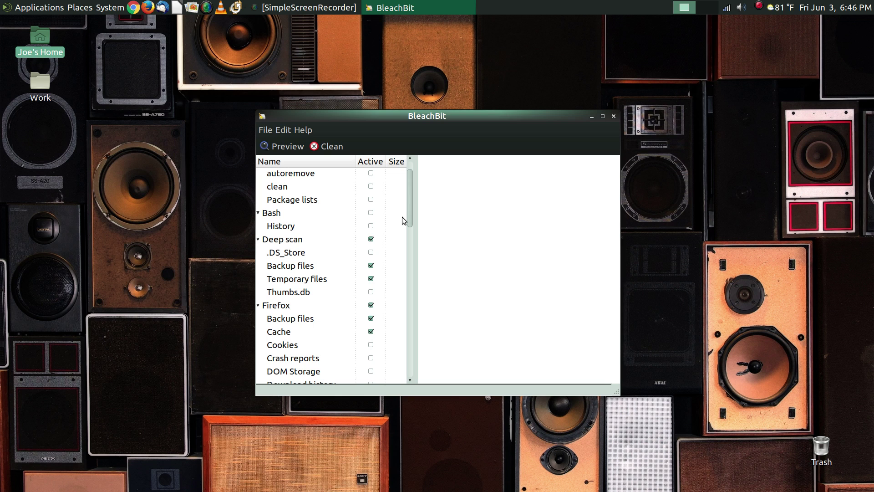
pyautogui.scroll(-4, 403, 218)
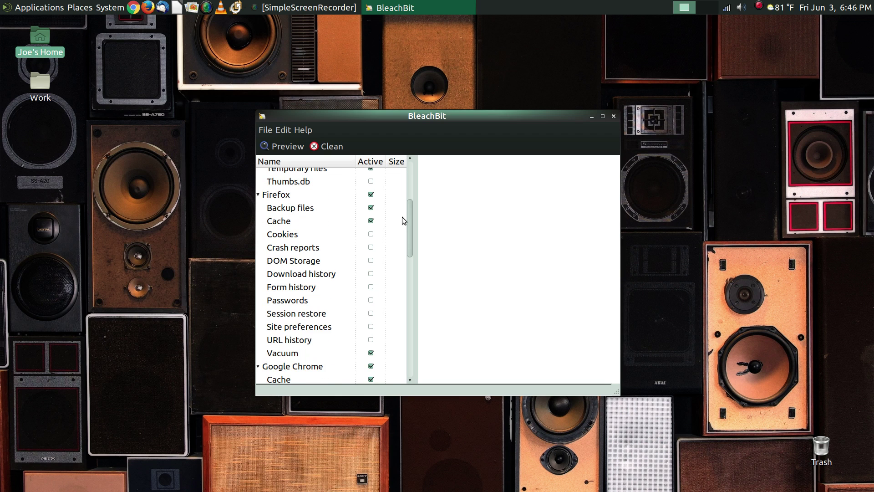
pyautogui.click(9, 6)
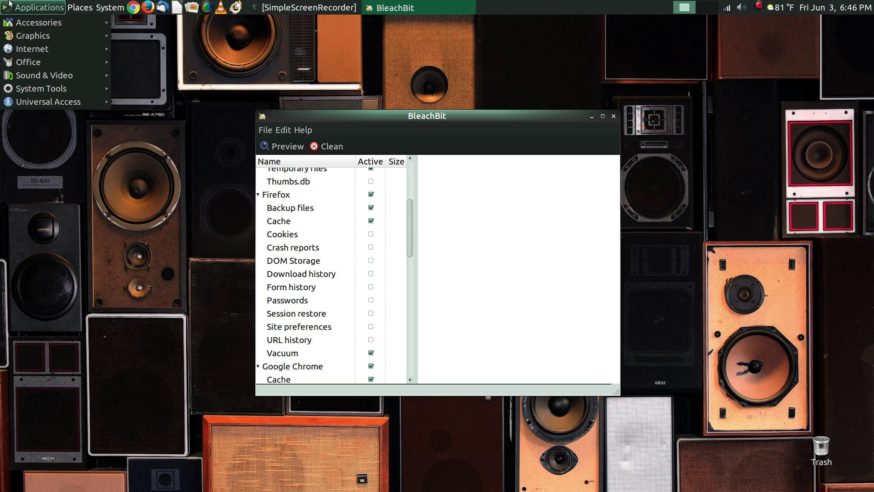
pyautogui.moveTo(41, 88)
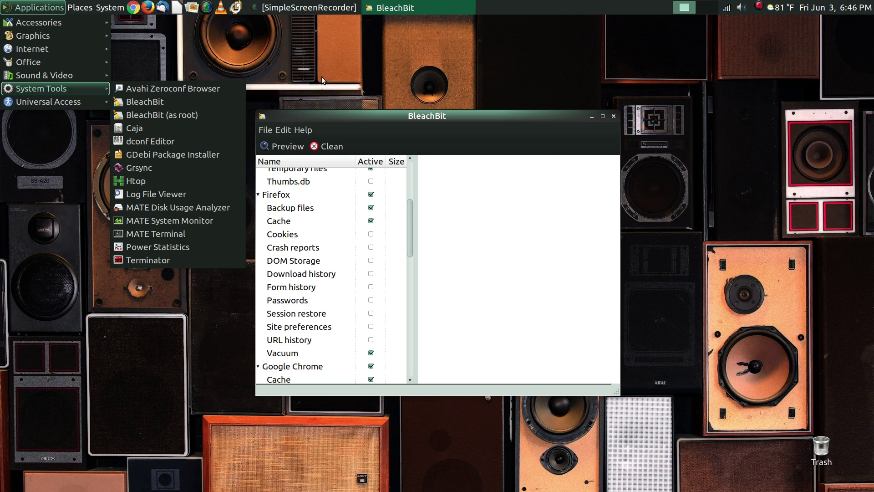
pyautogui.click(360, 69)
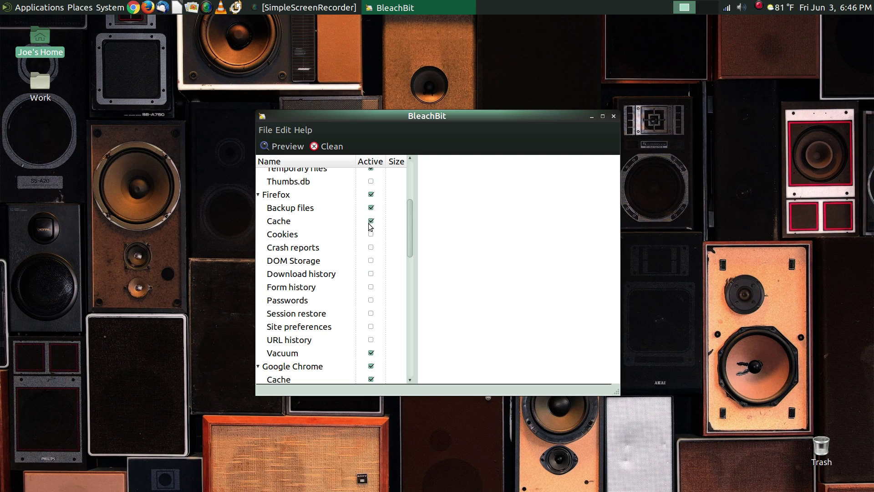
pyautogui.scroll(-2, 370, 222)
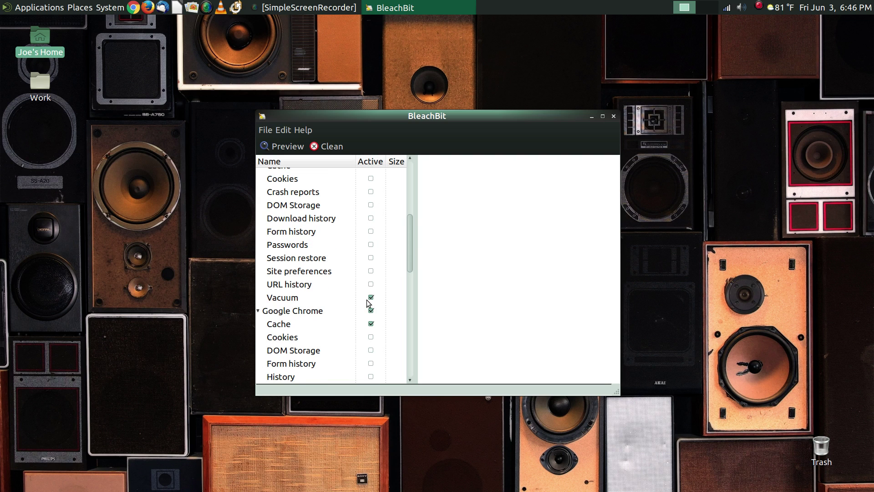
pyautogui.scroll(-2, 369, 302)
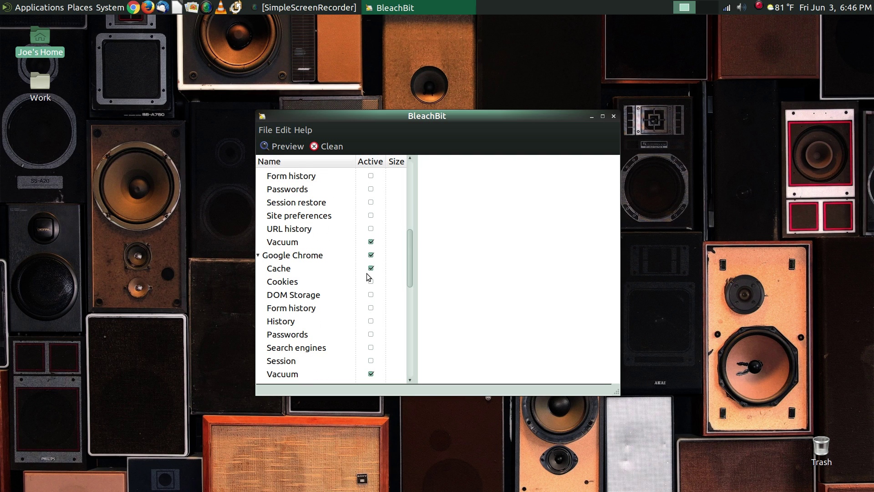
pyautogui.scroll(-2, 368, 268)
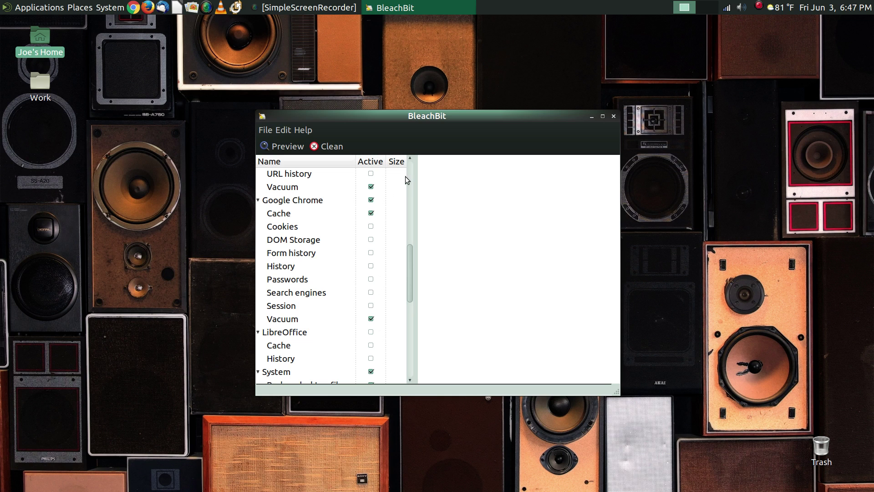
pyautogui.scroll(5, 382, 236)
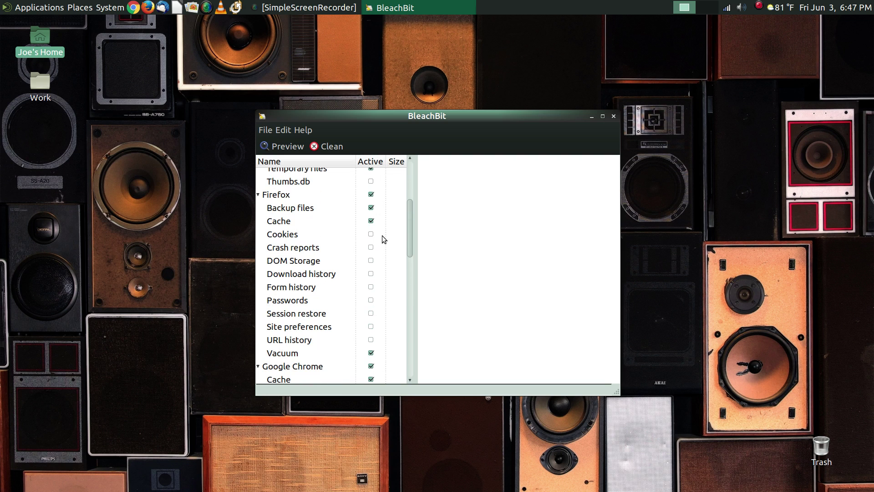
# Close BleachBit, start Firefox, and open History > Clear Recent History with Last Hour as the range.
pyautogui.click(614, 116)
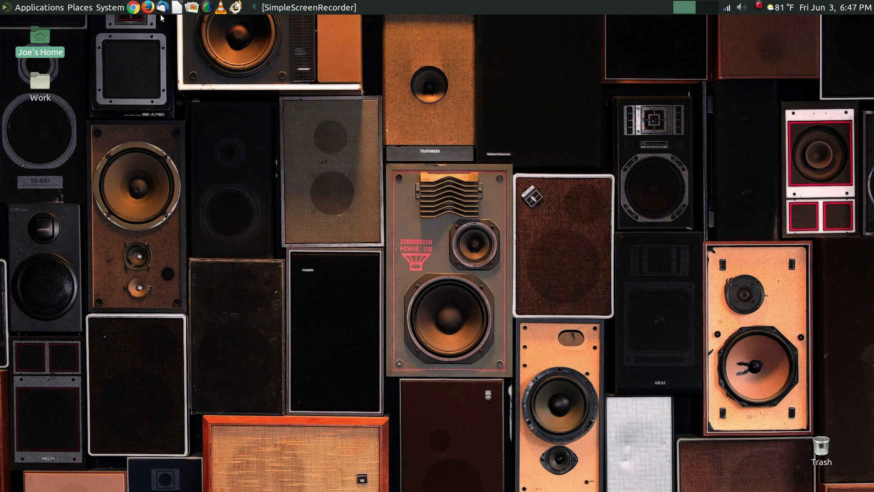
pyautogui.click(147, 6)
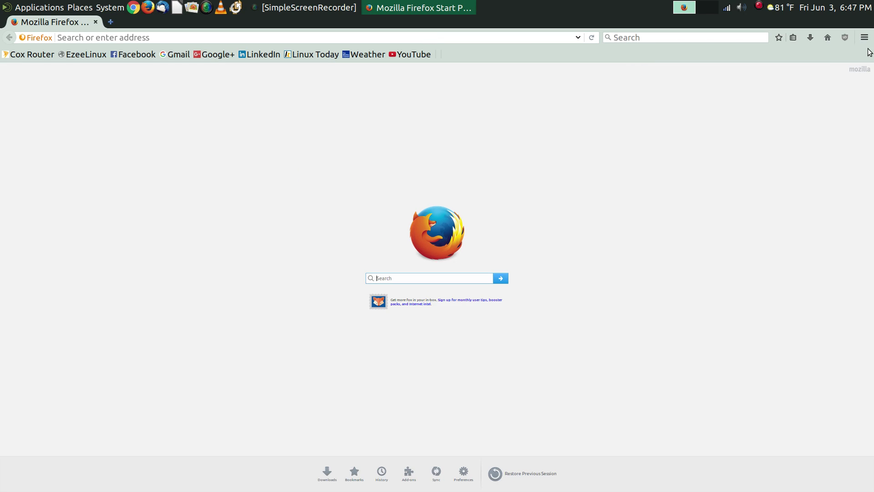
pyautogui.click(867, 41)
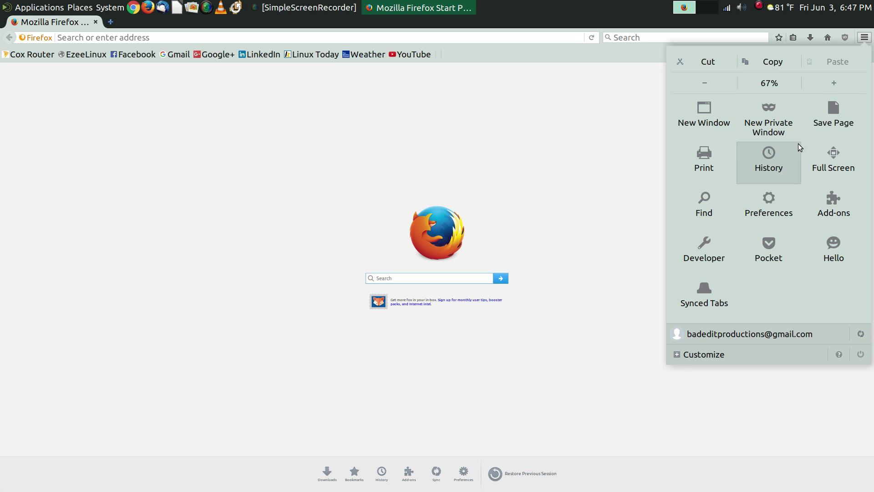
pyautogui.click(784, 149)
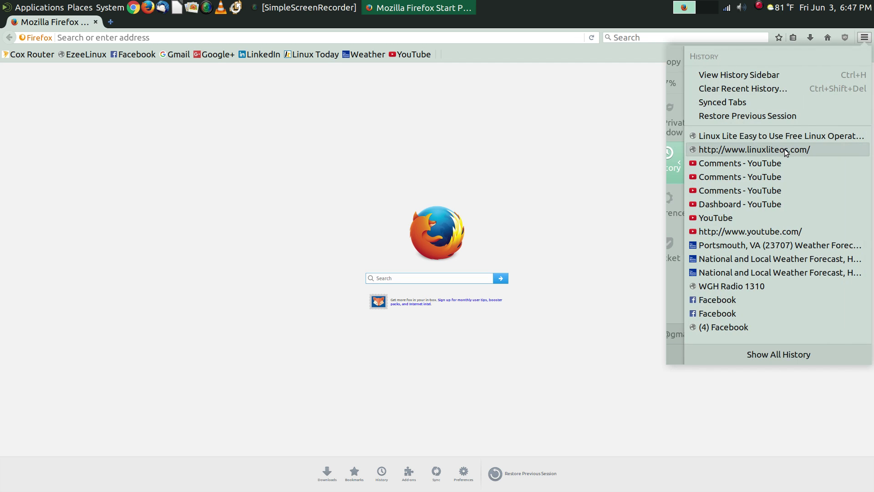
pyautogui.click(783, 89)
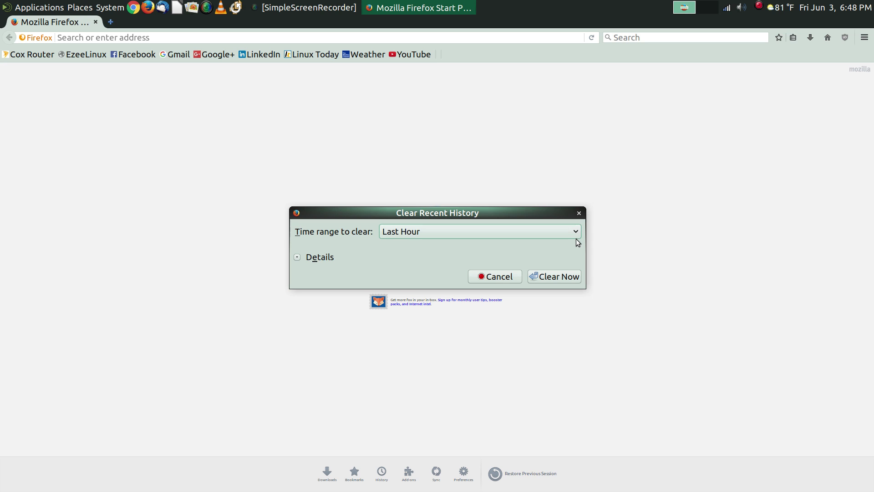
pyautogui.click(577, 234)
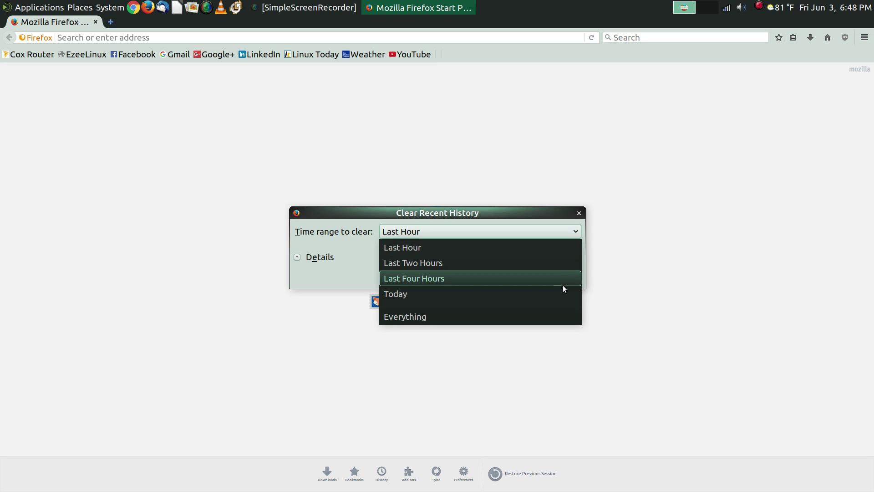
pyautogui.click(576, 212)
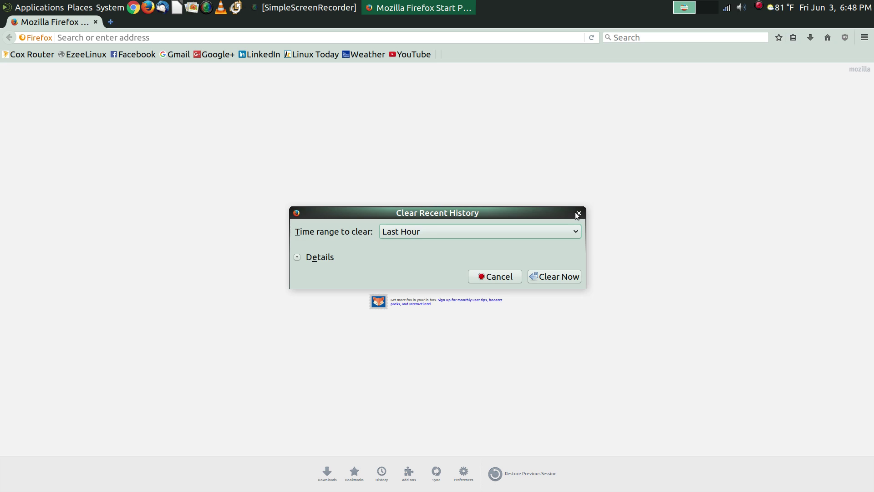
# Close the Clear Recent History dialog without clearing any history.
pyautogui.click(578, 213)
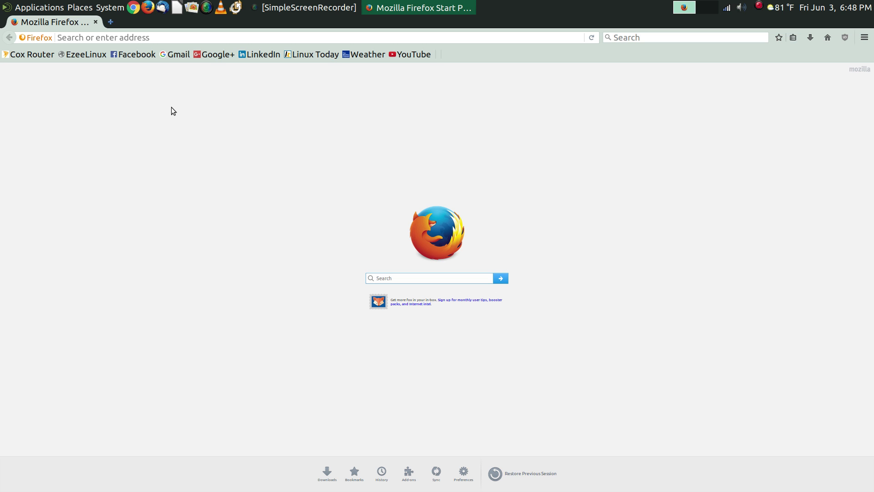
# Quit Firefox, open the home folder in Caja, and move its window toward the screen center.
pyautogui.hotkey('ctrl', 'q')
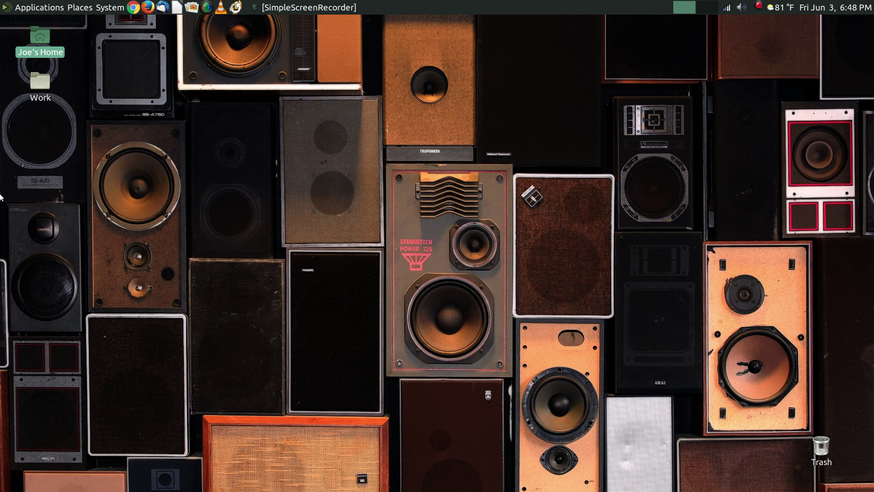
pyautogui.doubleClick(50, 53)
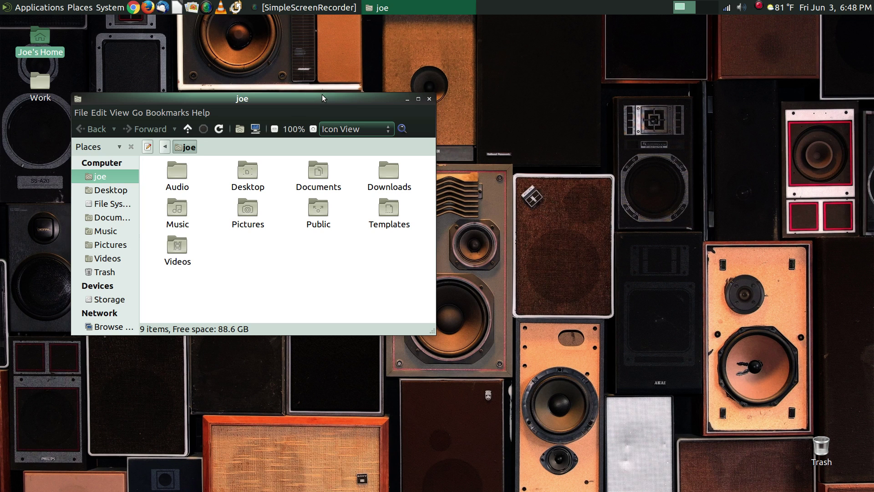
pyautogui.moveTo(324, 97); pyautogui.dragTo(465, 97)
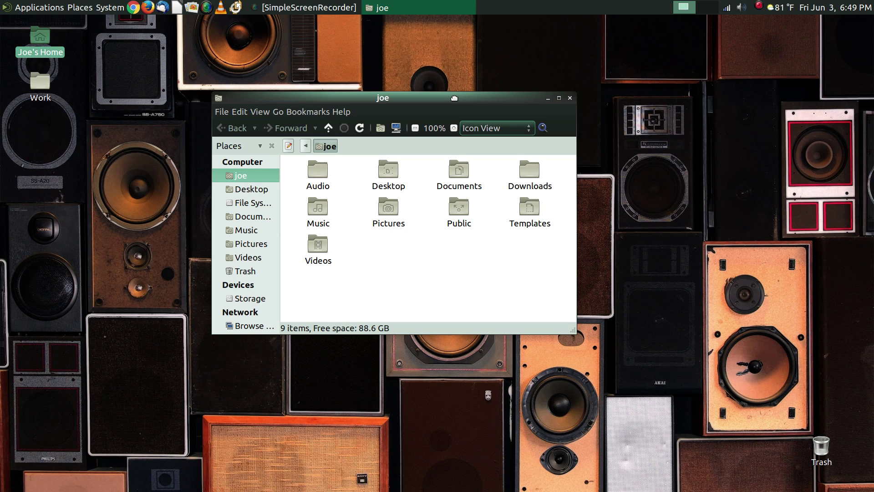
pyautogui.moveTo(454, 97); pyautogui.dragTo(455, 63)
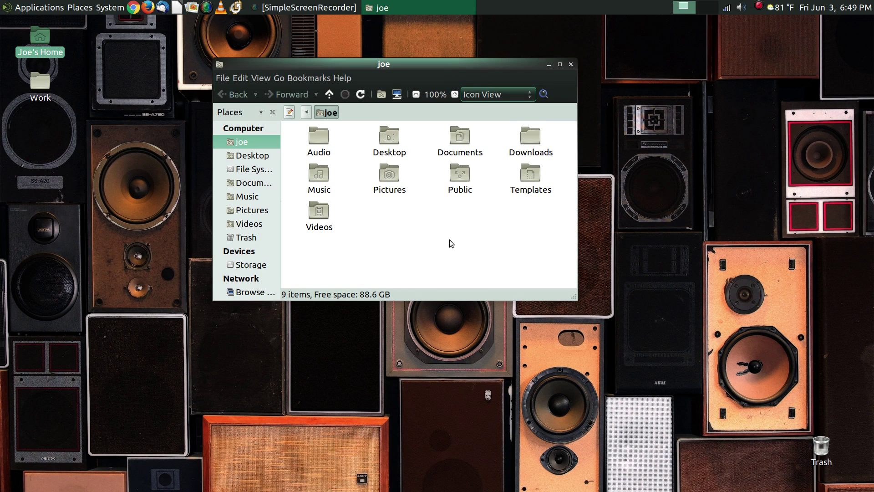
# Show hidden files with Ctrl+H and open the .mozilla folder.
pyautogui.hotkey('ctrl', 'h')
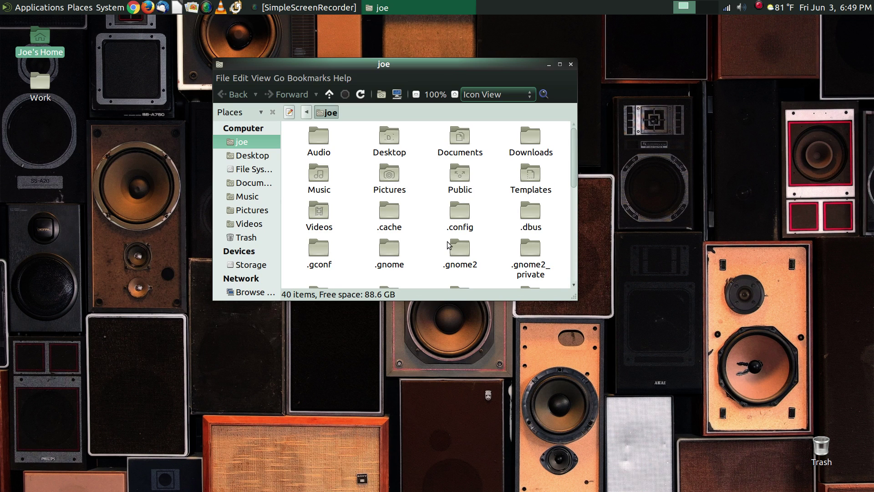
pyautogui.scroll(-6, 453, 216)
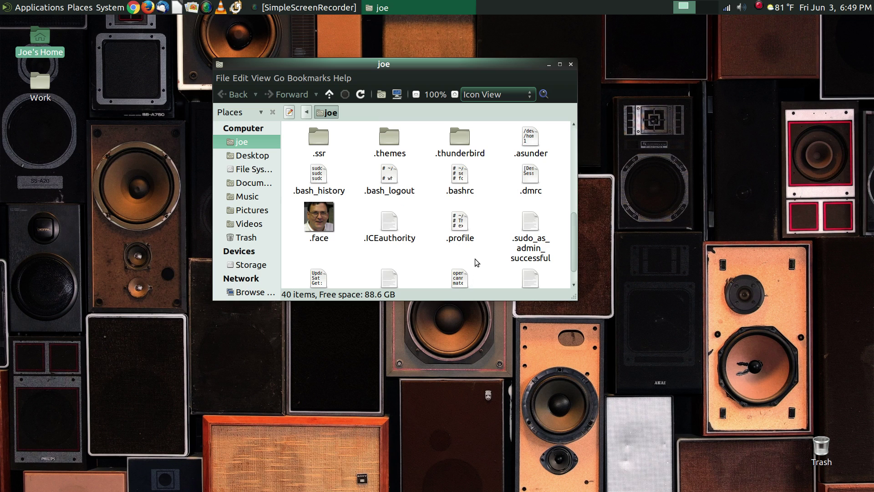
pyautogui.scroll(1, 455, 234)
pyautogui.scroll(2, 465, 217)
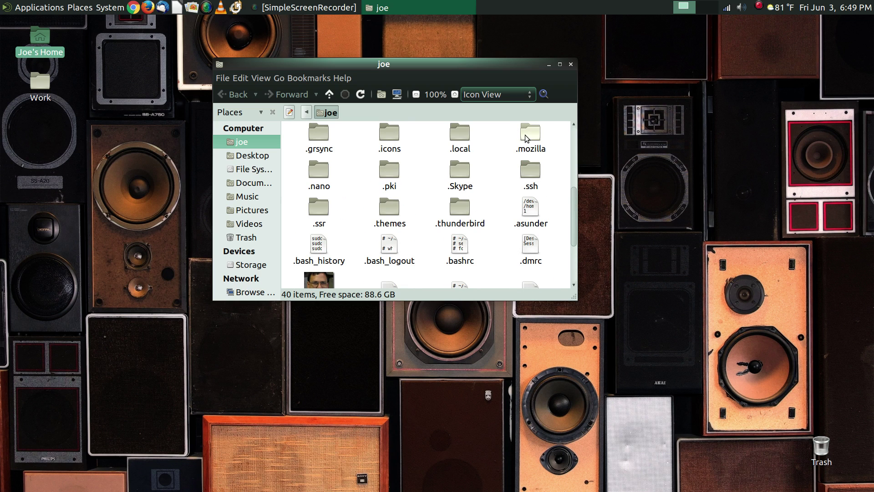
pyautogui.doubleClick(523, 138)
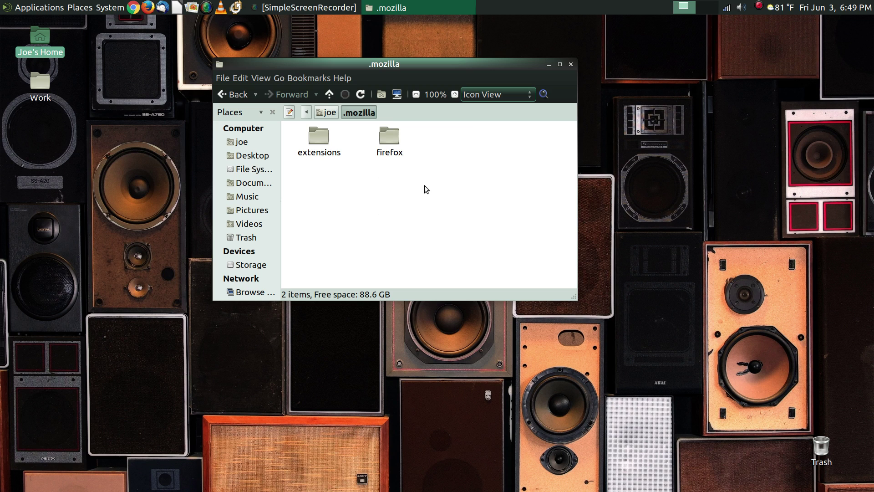
# Browse the extensions and firefox folders inside .mozilla, then return to the joe home folder.
pyautogui.doubleClick(333, 150)
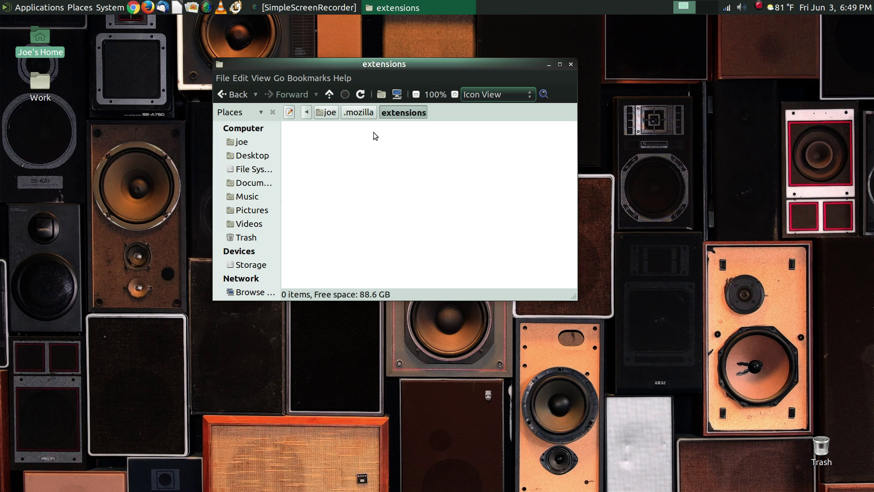
pyautogui.click(364, 115)
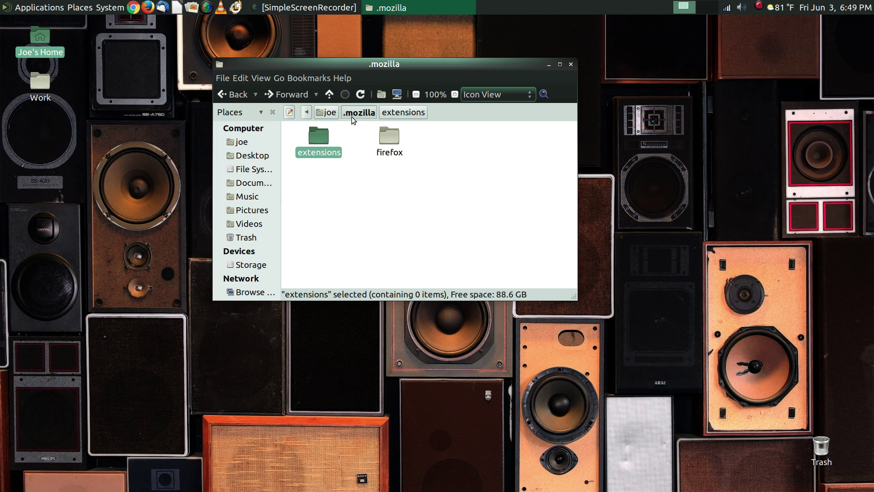
pyautogui.doubleClick(395, 144)
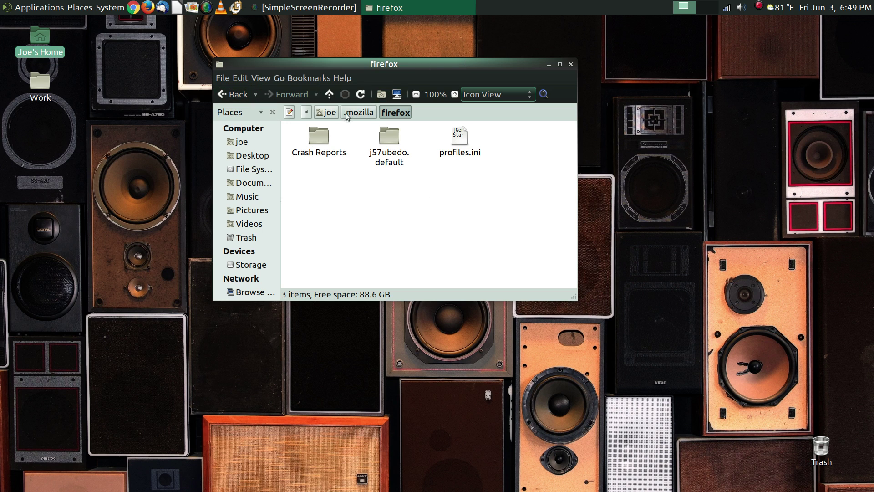
pyautogui.click(327, 114)
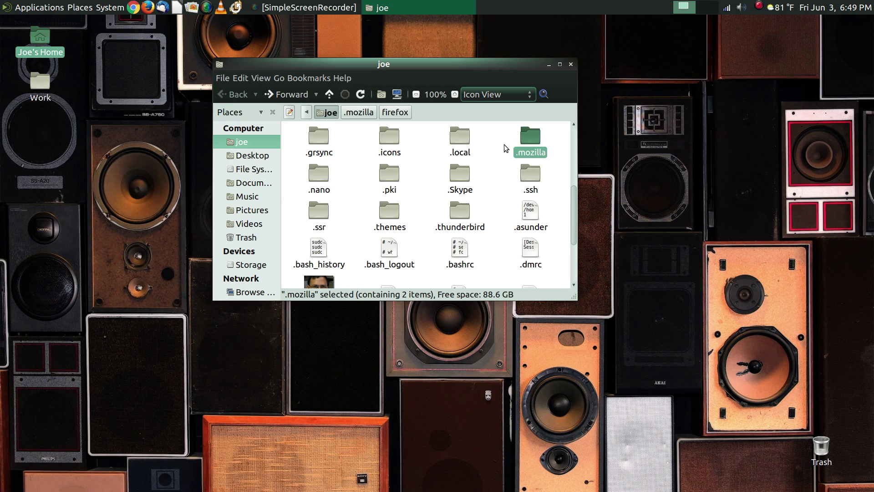
# Drag the .mozilla folder onto the desktop and launch Firefox without its old profile.
pyautogui.moveTo(533, 140); pyautogui.dragTo(742, 135)
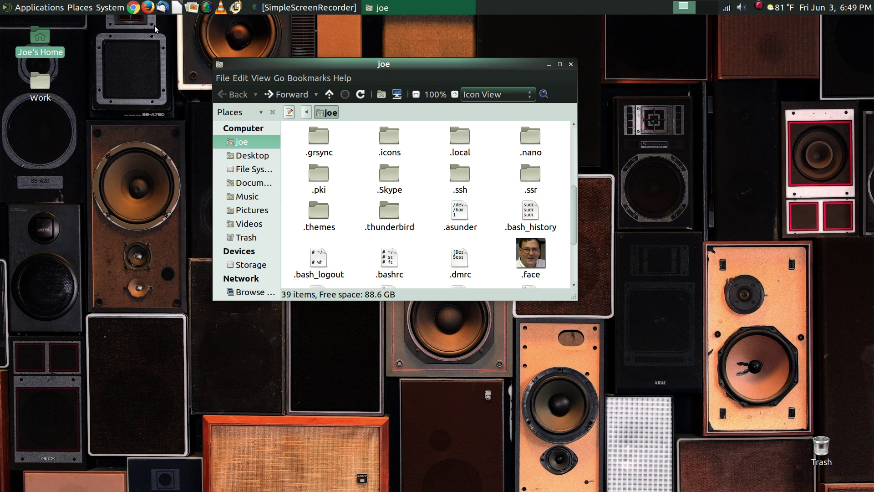
pyautogui.click(147, 7)
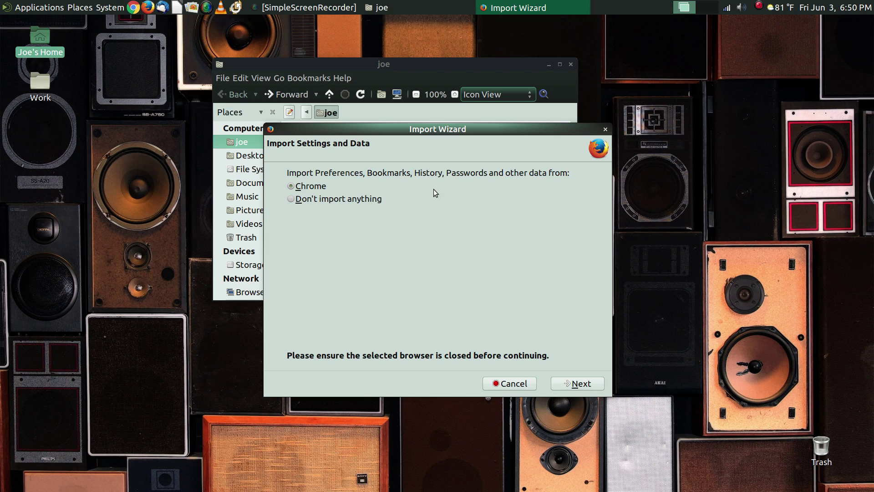
# Choose "Don't import anything" in the Import Wizard, continue, and reposition the Firefox window.
pyautogui.click(337, 198)
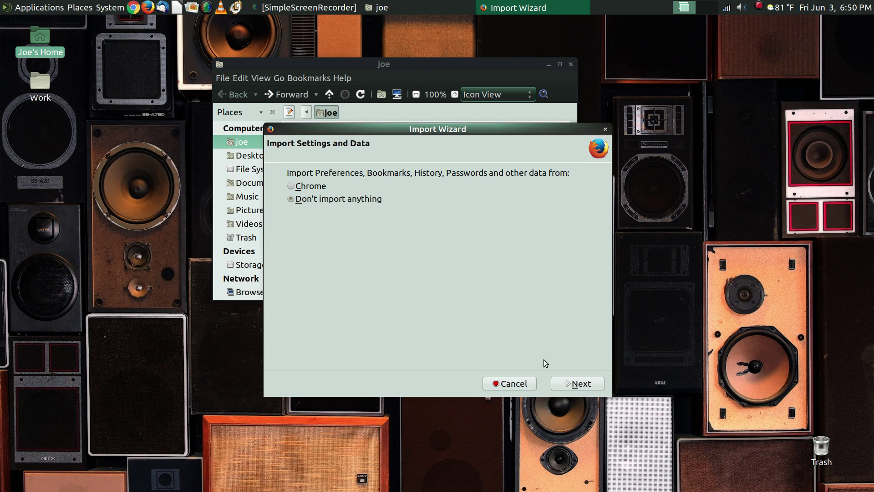
pyautogui.click(579, 383)
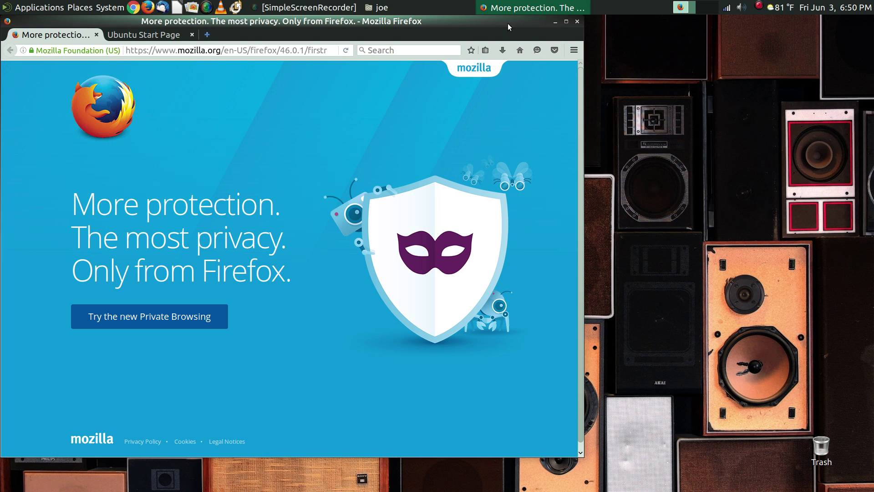
pyautogui.moveTo(509, 28); pyautogui.dragTo(626, 43)
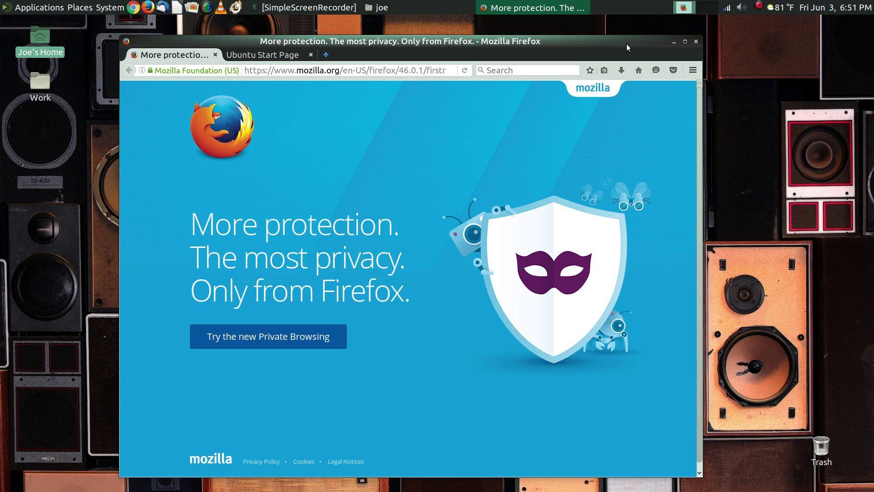
# Close Firefox and both tabs, then permanently delete the new .mozilla folder with Shift+Delete.
pyautogui.click(695, 42)
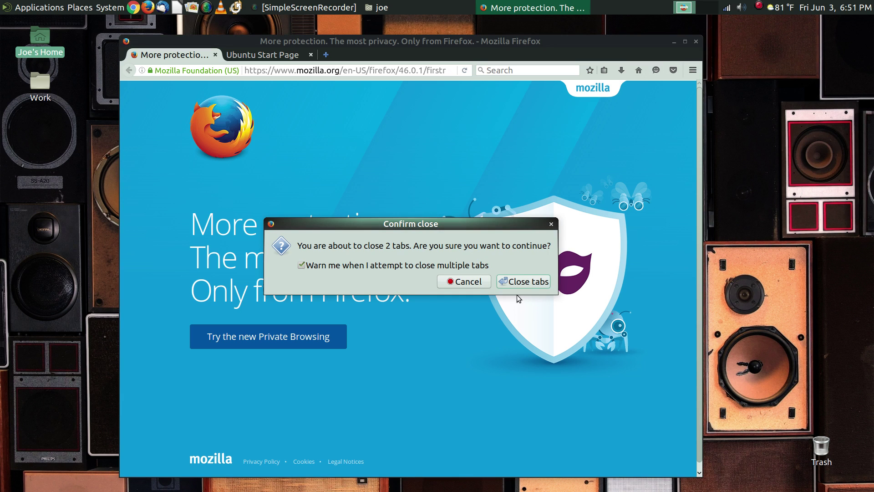
pyautogui.click(522, 282)
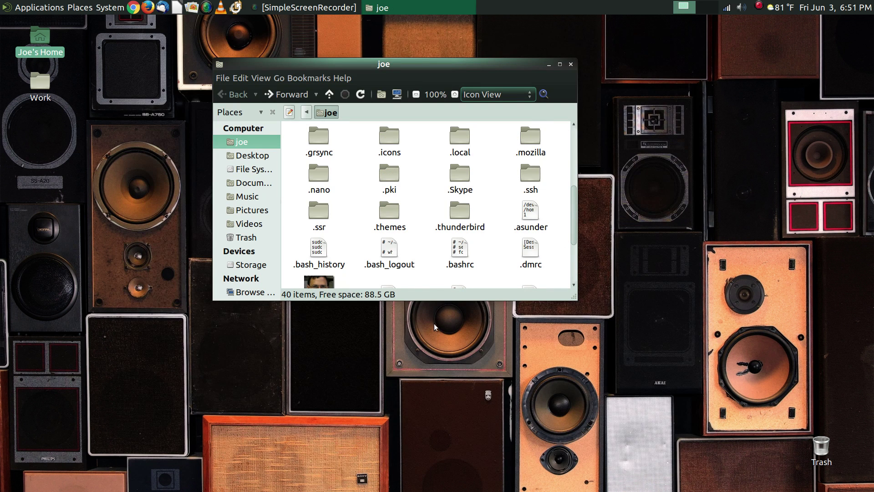
pyautogui.scroll(-2, 491, 187)
pyautogui.scroll(2, 491, 187)
pyautogui.scroll(1, 428, 191)
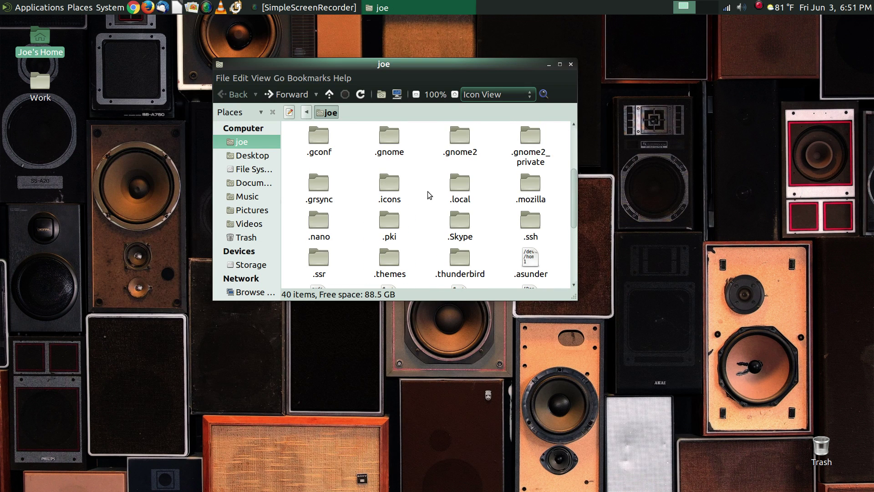
pyautogui.scroll(-1, 428, 195)
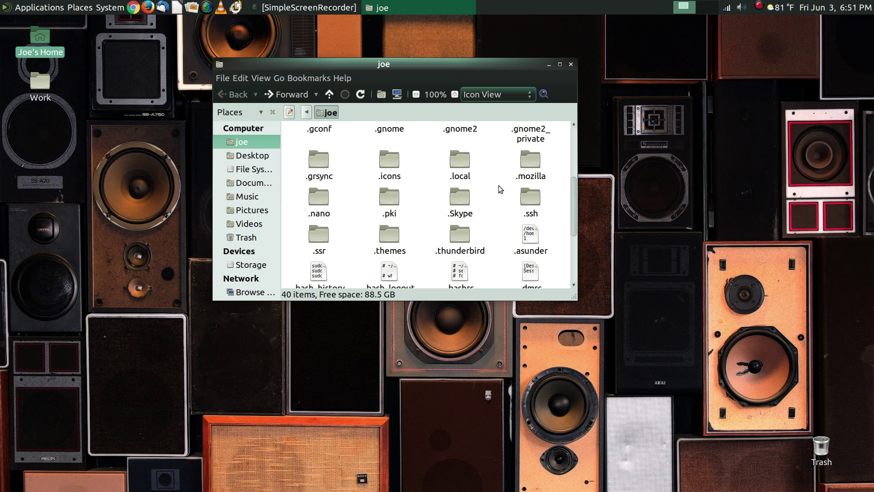
pyautogui.click(537, 167)
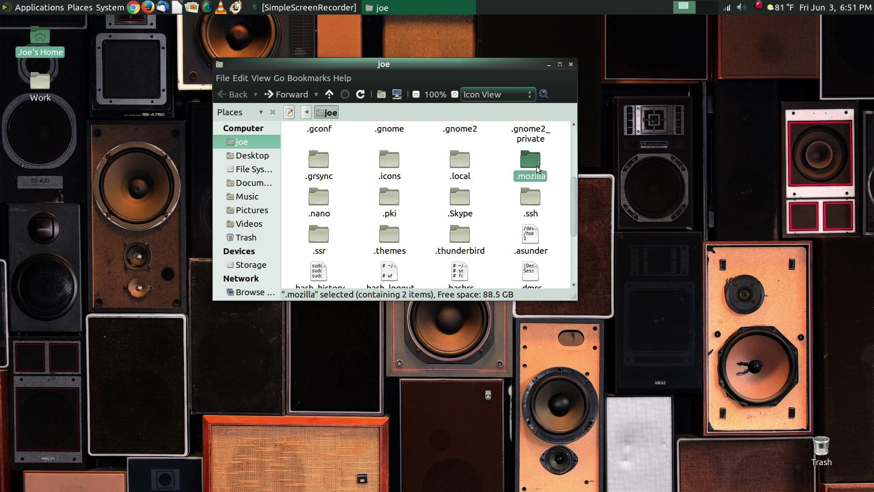
pyautogui.hotkey('shift', 'Delete')
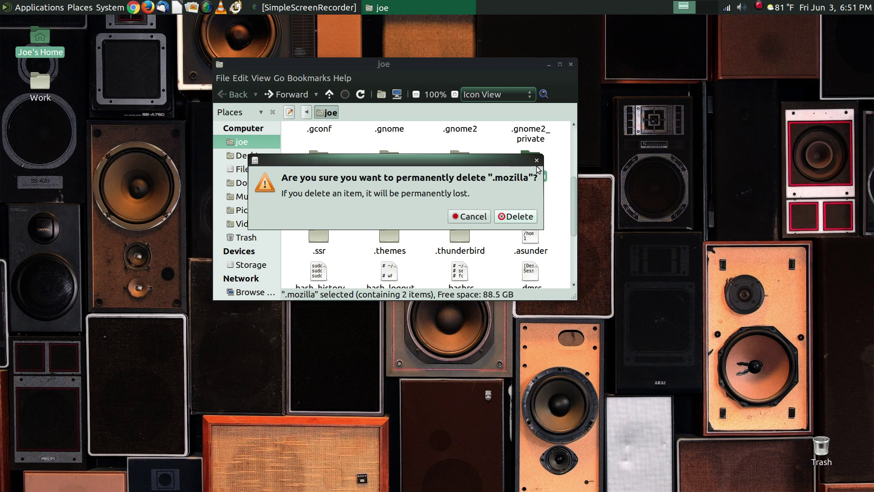
pyautogui.click(530, 216)
pyautogui.scroll(5, 468, 227)
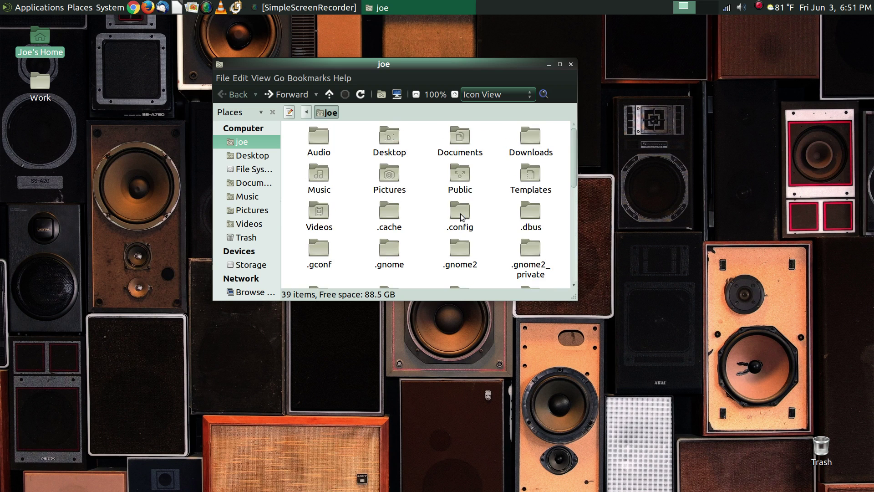
# Cut .mozilla from the Desktop folder, paste it into the home folder, and close Caja.
pyautogui.doubleClick(387, 138)
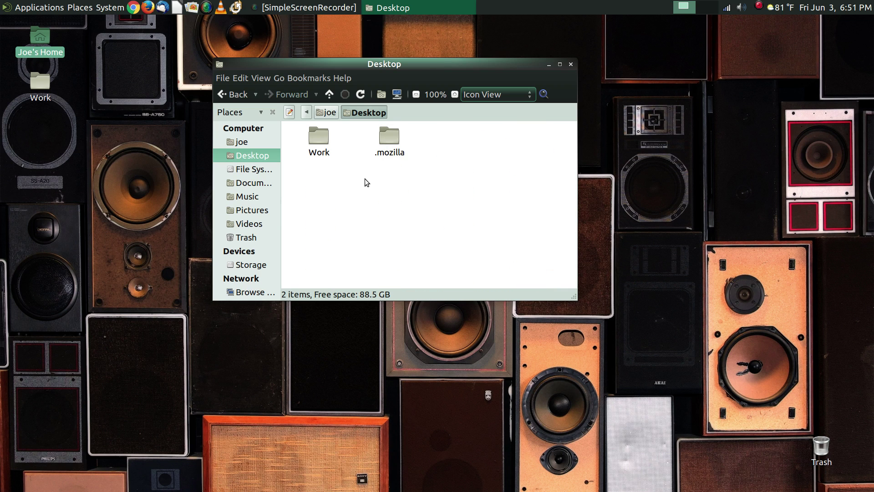
pyautogui.rightClick(389, 144)
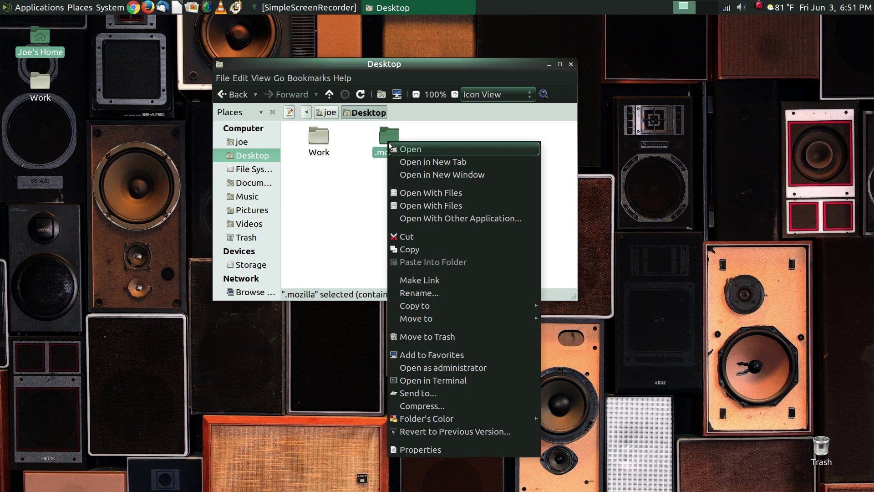
pyautogui.click(453, 232)
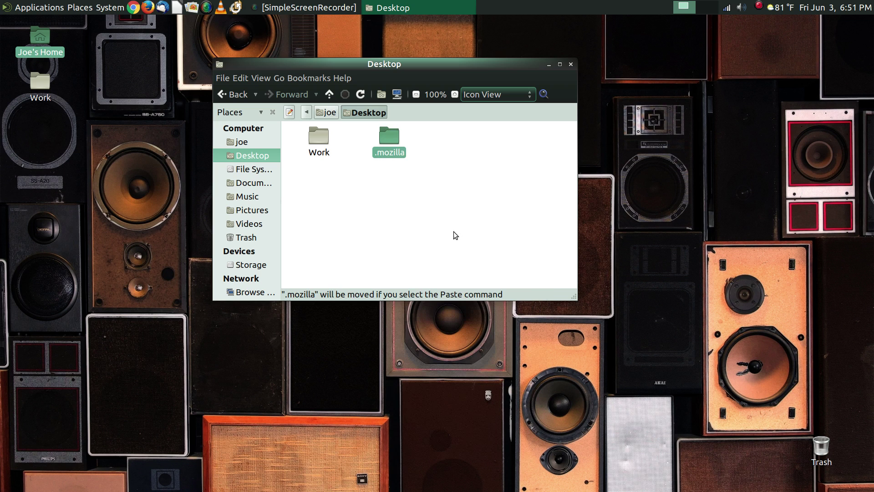
pyautogui.click(332, 115)
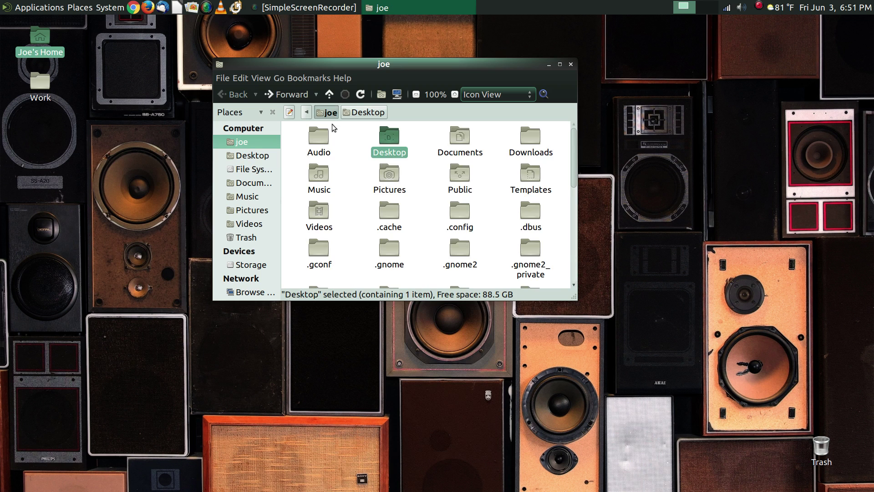
pyautogui.scroll(-5, 336, 143)
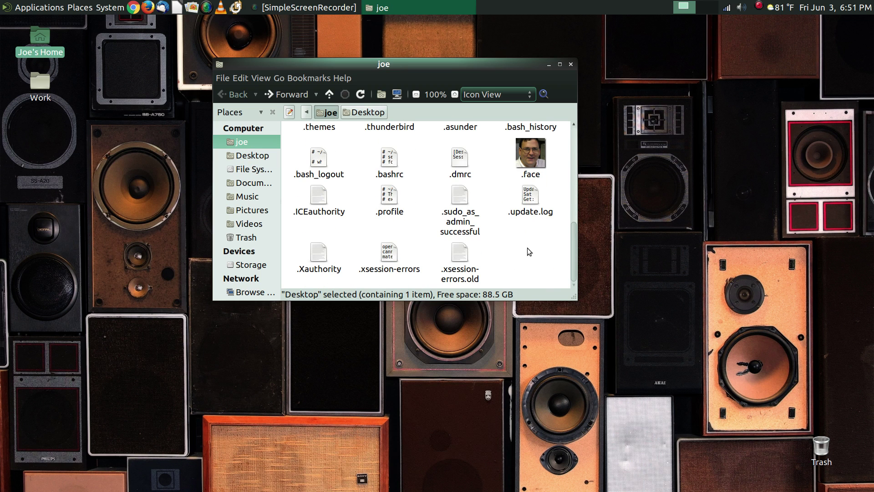
pyautogui.rightClick(527, 248)
pyautogui.click(609, 352)
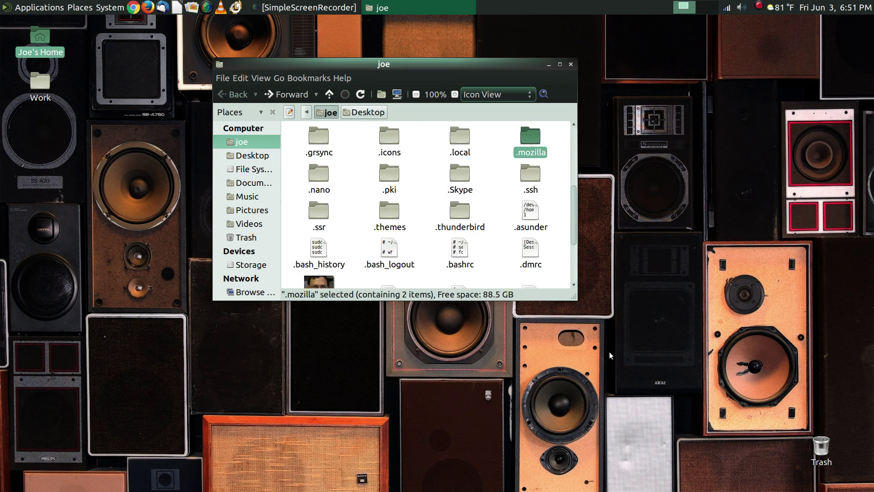
pyautogui.click(570, 65)
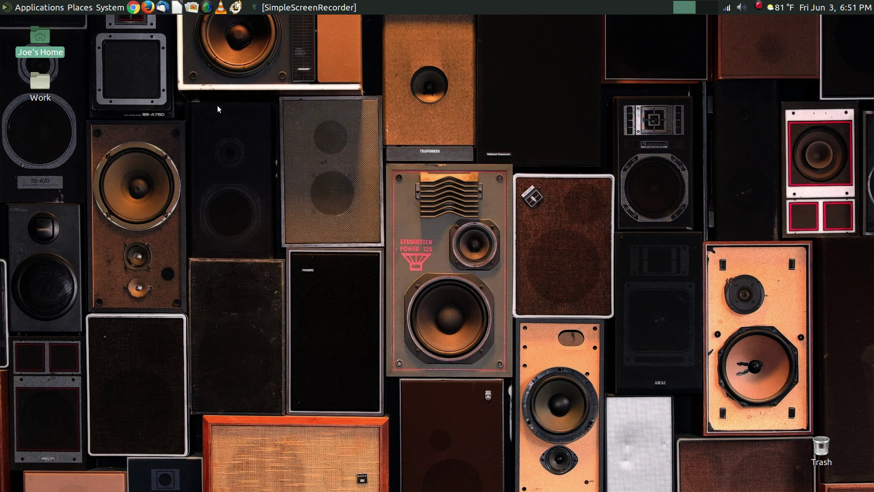
pyautogui.click(148, 7)
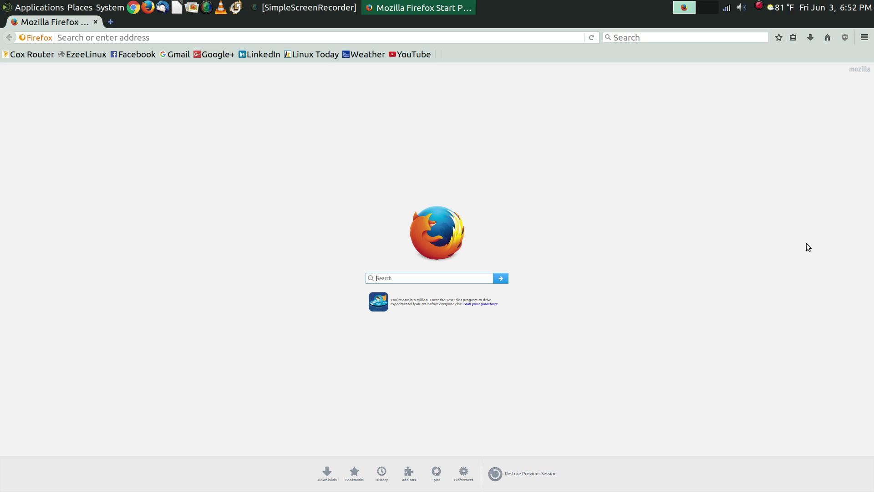
pyautogui.click(861, 39)
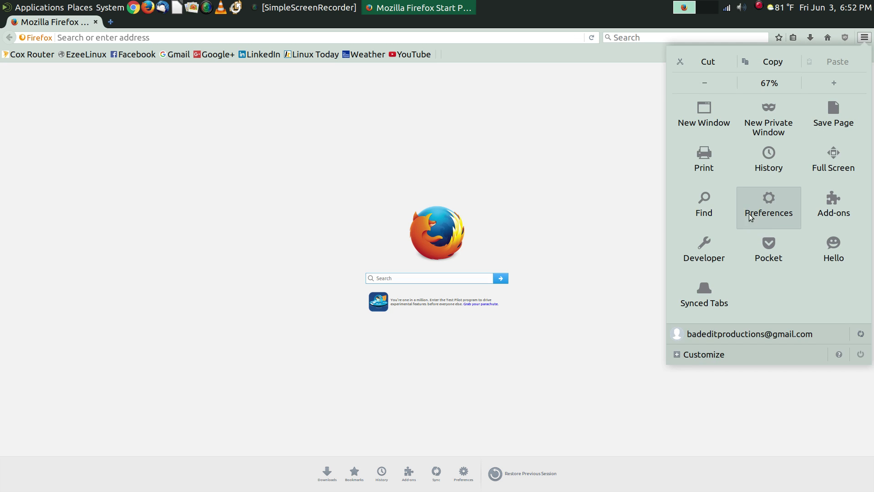
pyautogui.click(761, 166)
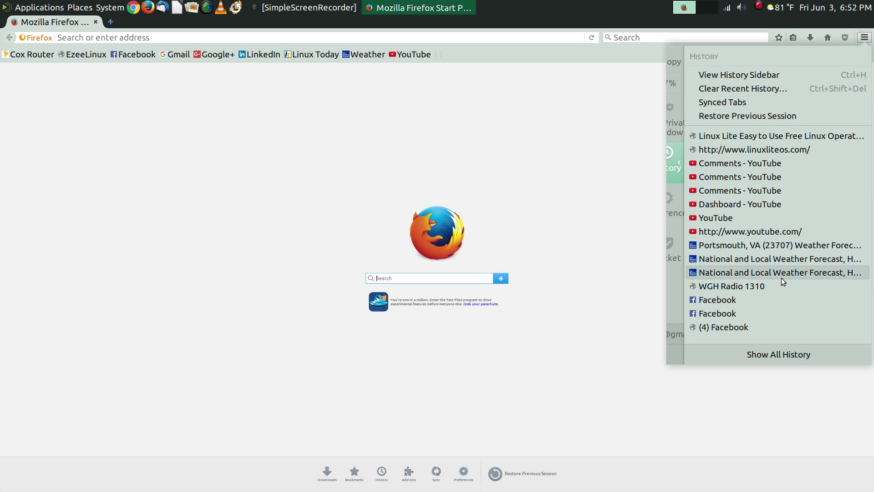
pyautogui.click(770, 244)
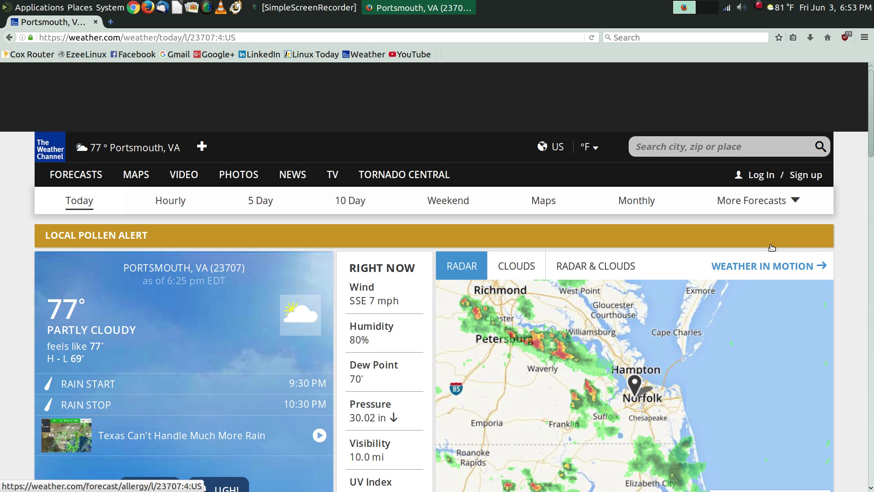
pyautogui.scroll(-10, 772, 247)
pyautogui.scroll(9, 771, 246)
pyautogui.scroll(1, 771, 245)
pyautogui.hotkey('ctrl', 'q')
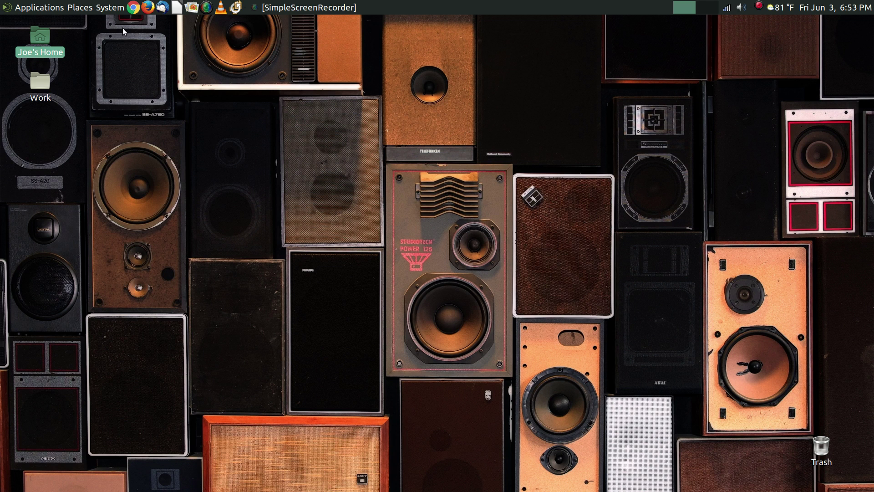
# Open the Home folder in Caja and show its hidden files.
pyautogui.doubleClick(42, 53)
pyautogui.moveTo(351, 100); pyautogui.dragTo(455, 83)
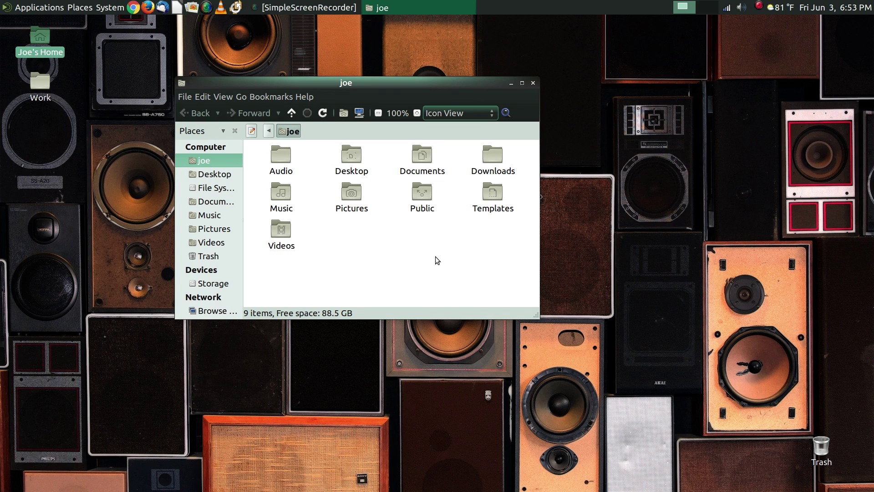
pyautogui.hotkey('ctrl', 'h')
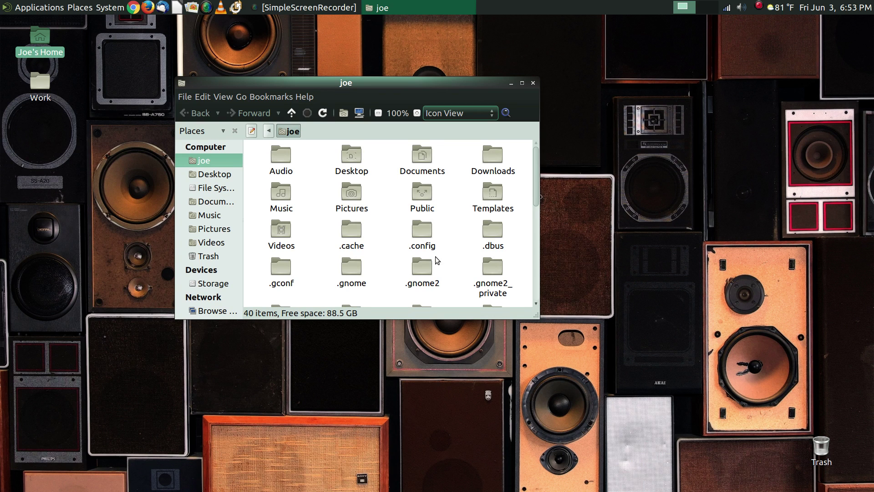
# Open .config and move its google-chrome folder onto the desktop.
pyautogui.click(427, 235)
pyautogui.doubleClick(426, 236)
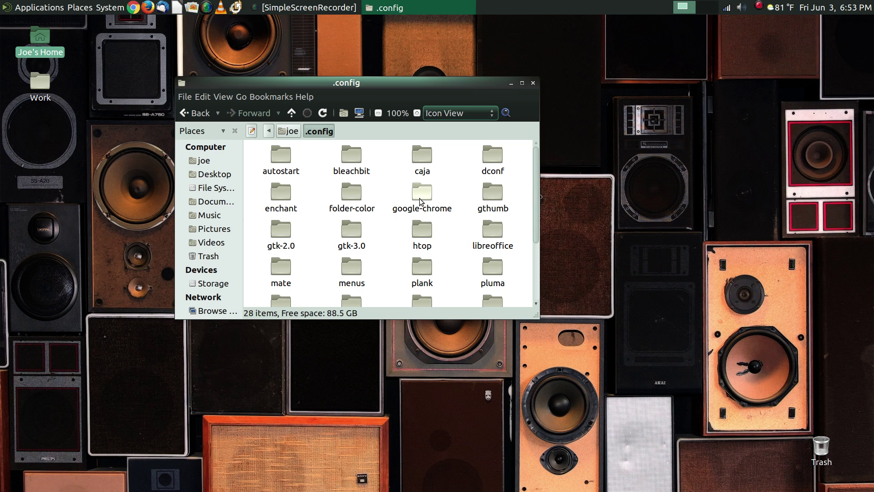
pyautogui.scroll(-4, 414, 202)
pyautogui.scroll(4, 406, 203)
pyautogui.moveTo(423, 196); pyautogui.dragTo(650, 126)
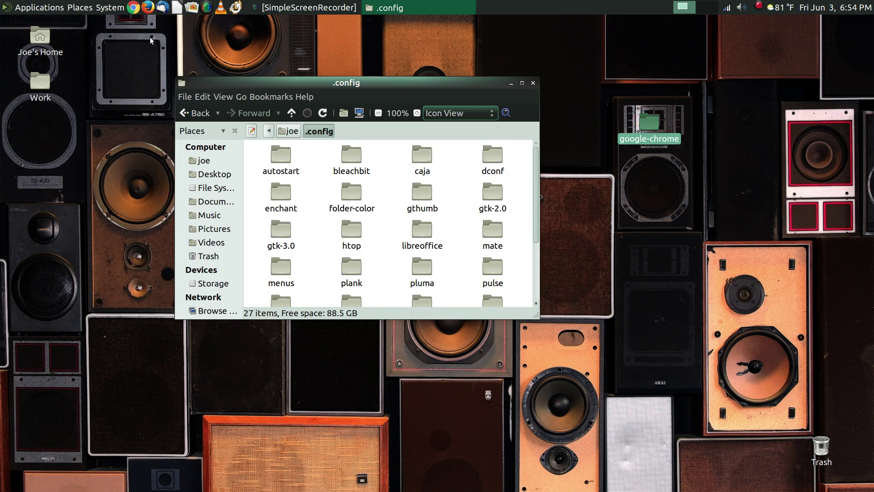
# Launch Google Chrome once to create a fresh google-chrome profile folder, then close it.
pyautogui.click(132, 12)
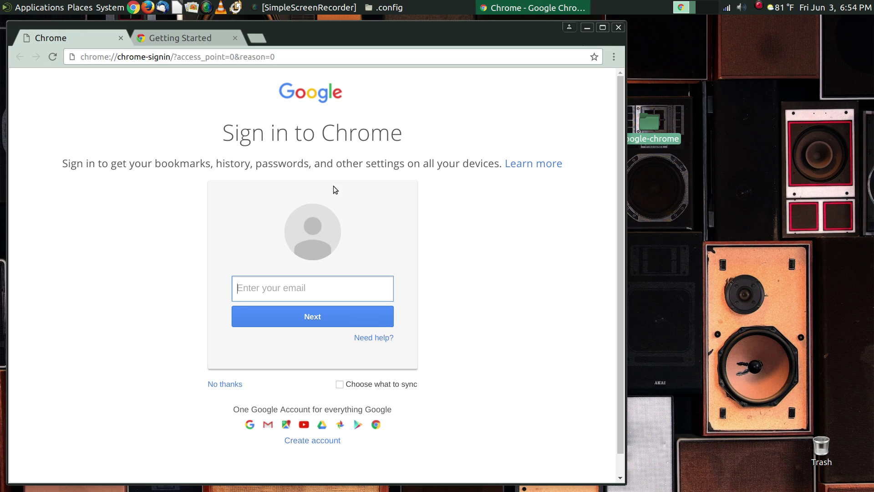
pyautogui.click(618, 28)
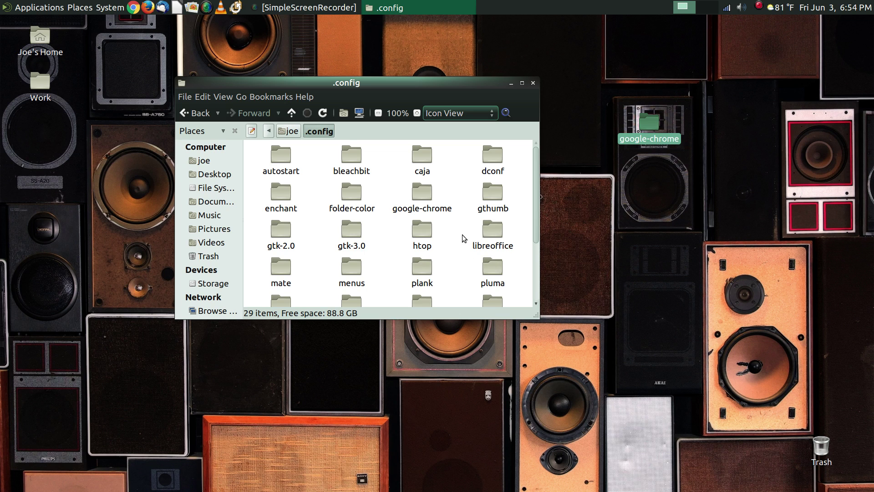
# Permanently delete the new google-chrome folder, move the desktop original into .config, and close Caja.
pyautogui.click(411, 204)
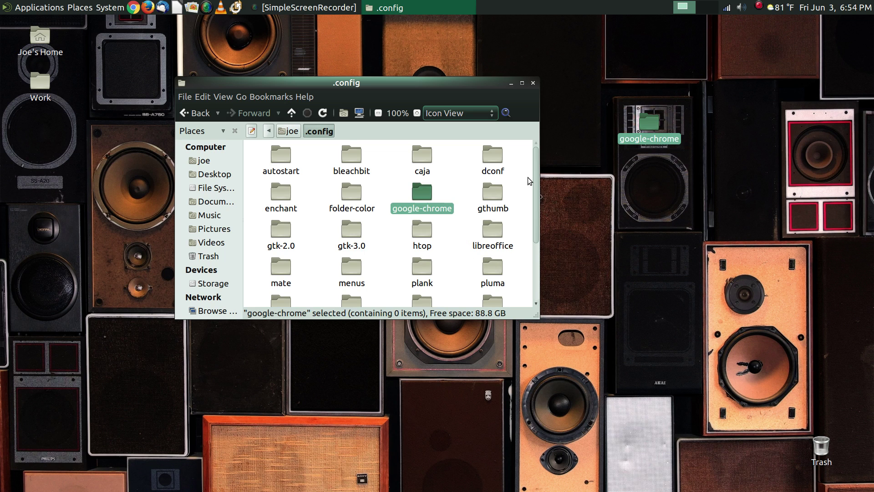
pyautogui.hotkey('shift', 'Delete')
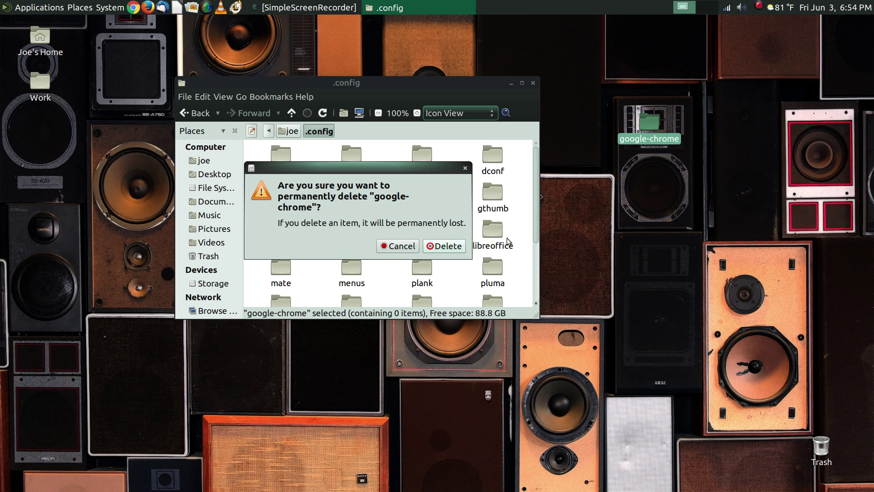
pyautogui.click(455, 246)
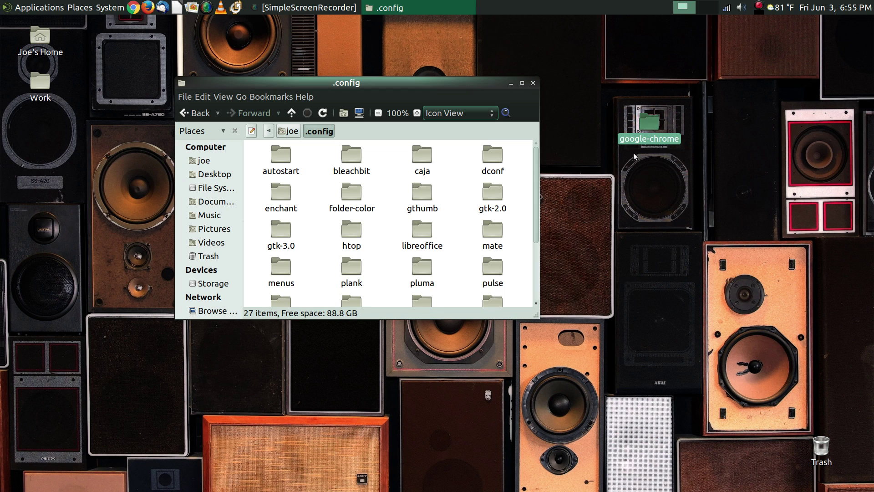
pyautogui.moveTo(647, 124); pyautogui.dragTo(457, 237)
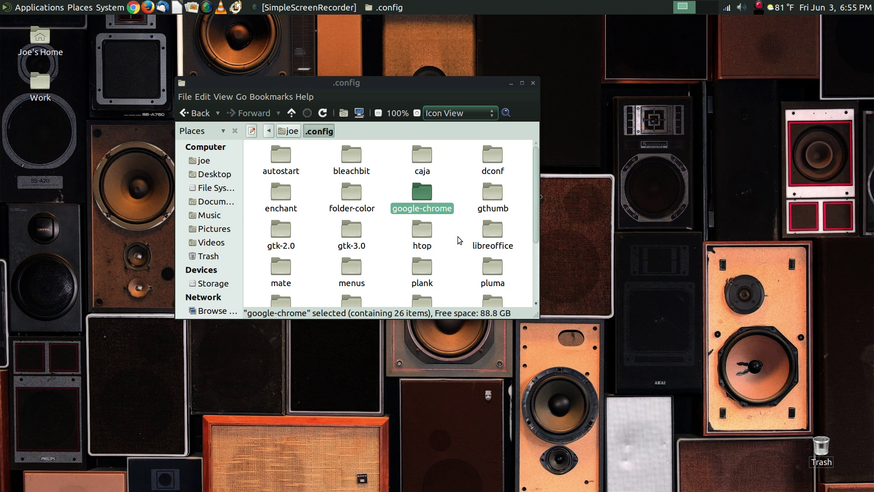
pyautogui.click(533, 87)
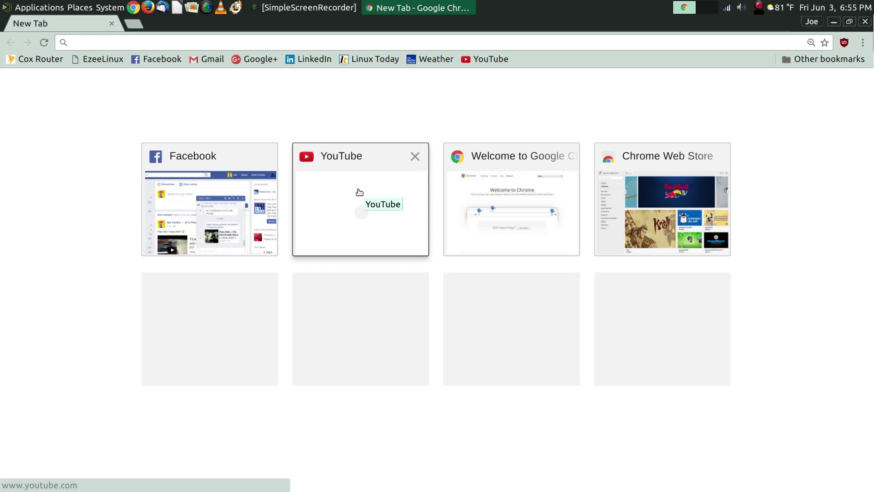
pyautogui.hotkey('alt', 'F4')
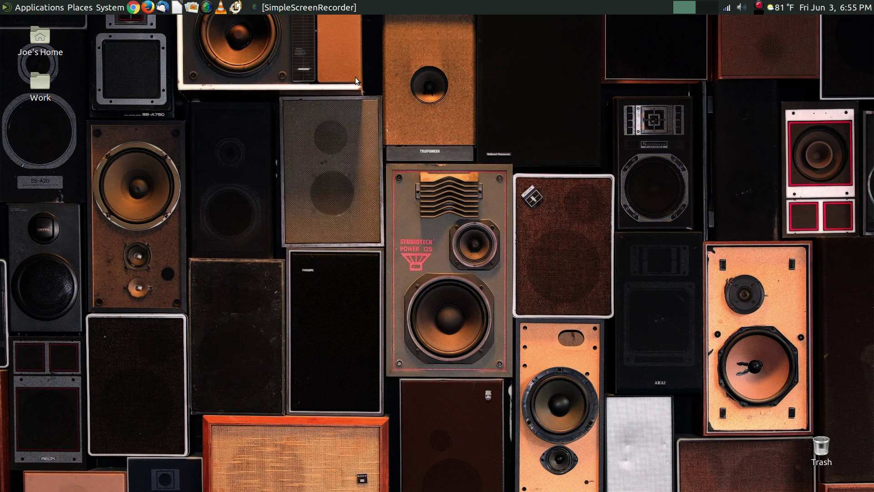
# Restore the SimpleScreenRecorder window and position it just left of screen centre.
pyautogui.click(332, 9)
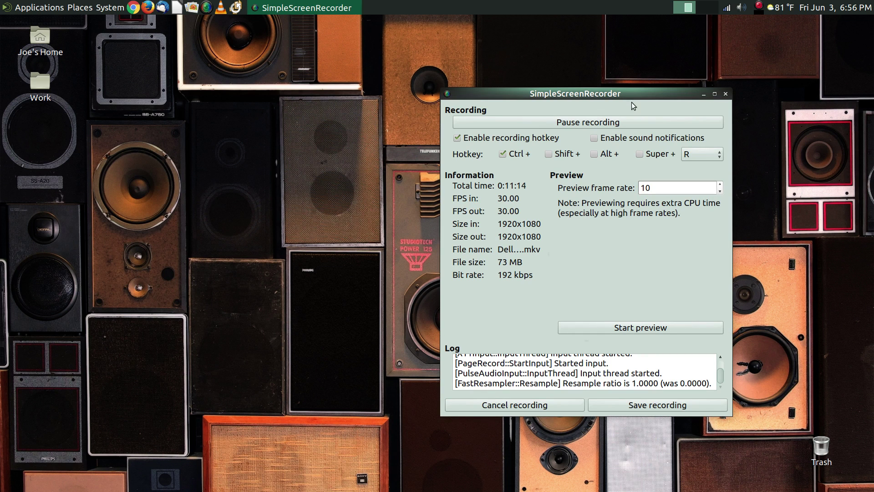
pyautogui.moveTo(630, 91); pyautogui.dragTo(495, 96)
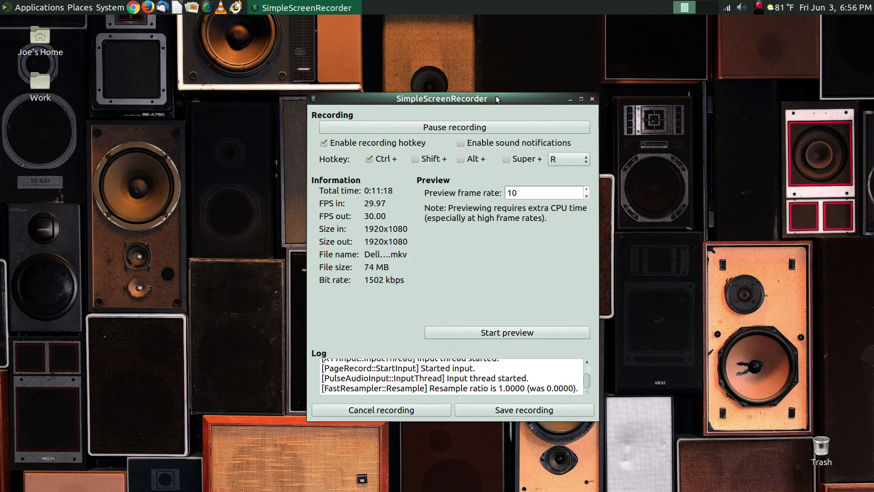